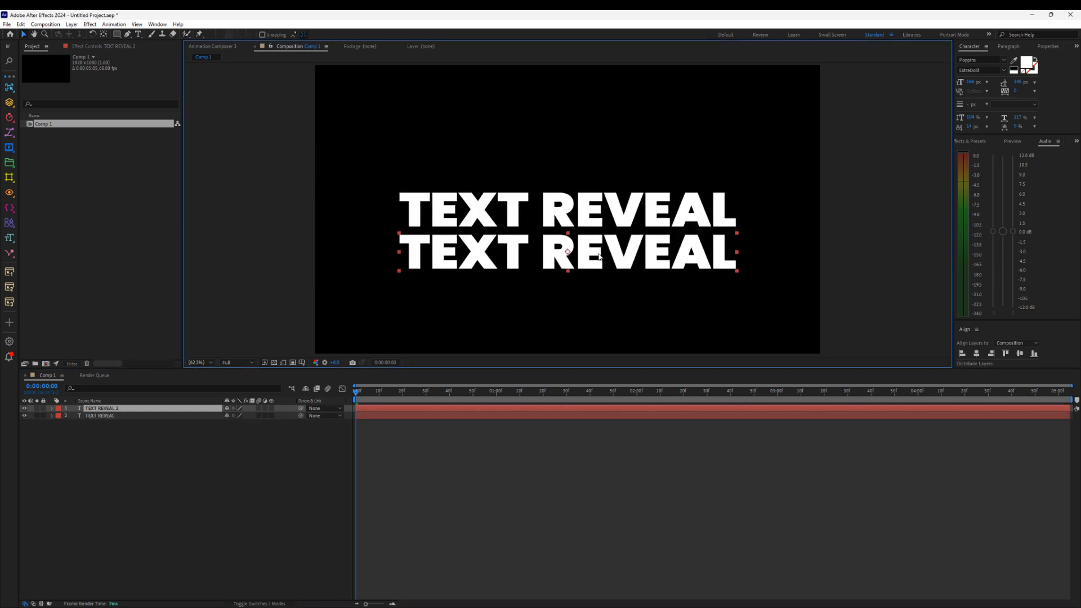
Add rectangular masks to both TEXT REVEAL layers and fit the lower line's mask around its text
{"action": "left_click", "coordinate": [136, 456]}
{"action": "left_click", "coordinate": [106, 416]}
{"action": "double_click", "coordinate": [118, 35]}
{"action": "left_click", "coordinate": [106, 408]}
{"action": "double_click", "coordinate": [117, 35]}
{"action": "left_click_drag", "start_coordinate": [392, 229], "coordinate": [391, 227]}
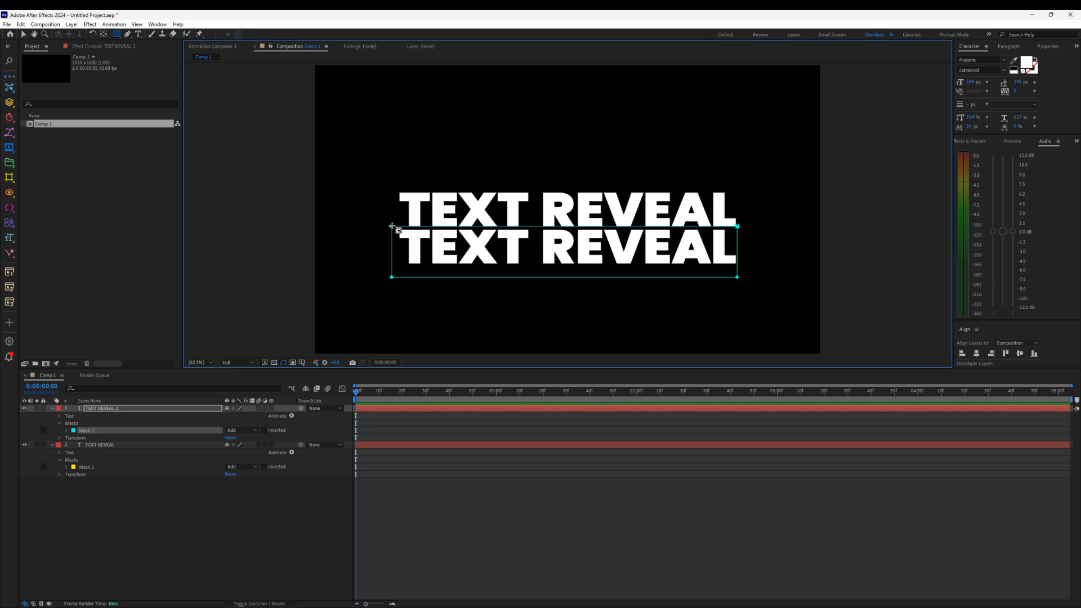
Add a Position text animator to TEXT REVEAL, keyframed at 0s with a Y offset
{"action": "left_click", "coordinate": [59, 409]}
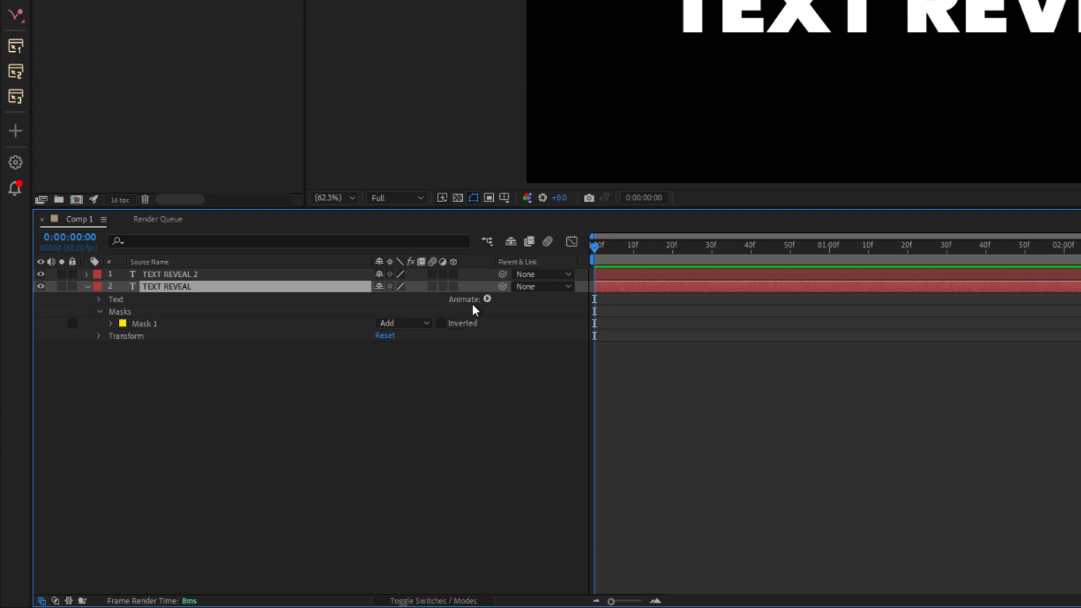
{"action": "left_click", "coordinate": [488, 299]}
{"action": "left_click", "coordinate": [541, 347]}
{"action": "left_click", "coordinate": [135, 371]}
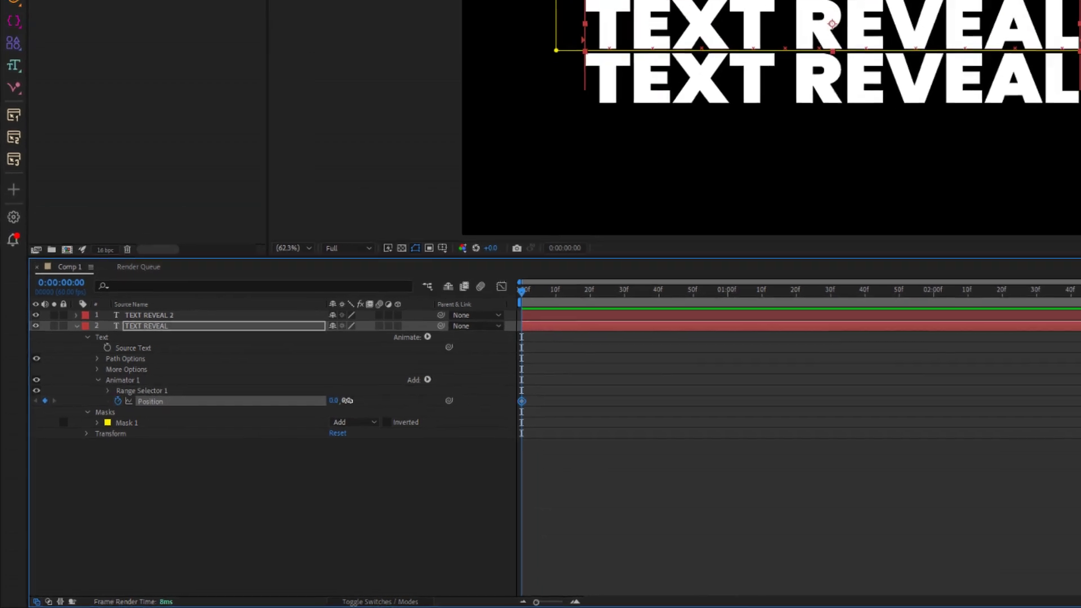
{"action": "left_click_drag", "start_coordinate": [347, 401], "coordinate": [643, 427]}
Set the animator Position back to 0,0 at one second and preview the slide
{"action": "left_click", "coordinate": [640, 330]}
{"action": "left_click", "coordinate": [317, 429]}
{"action": "key", "text": "Return"}
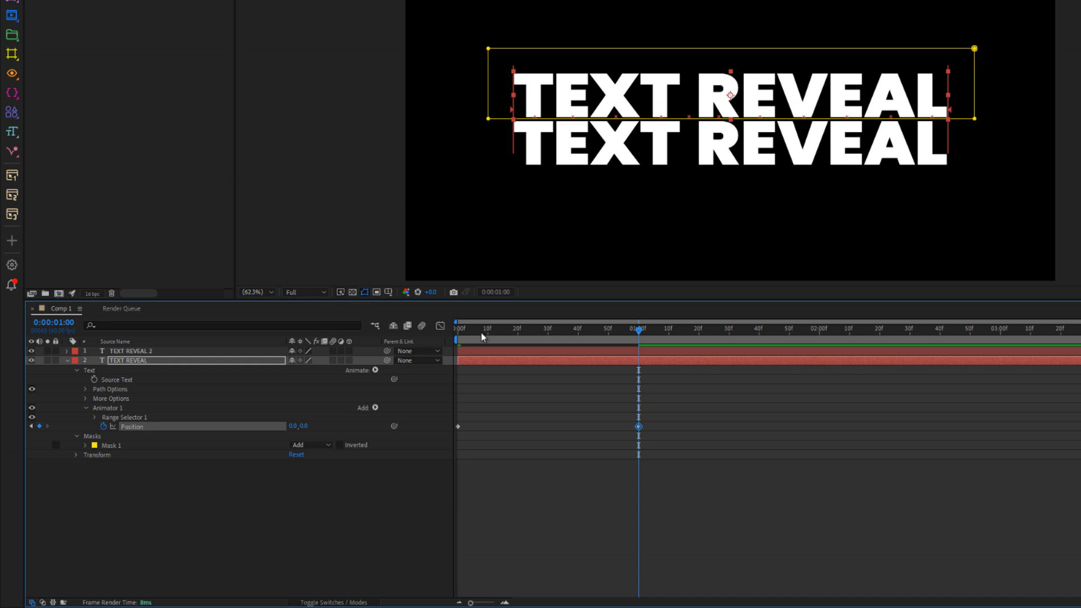
{"action": "left_click_drag", "start_coordinate": [460, 330], "coordinate": [666, 329]}
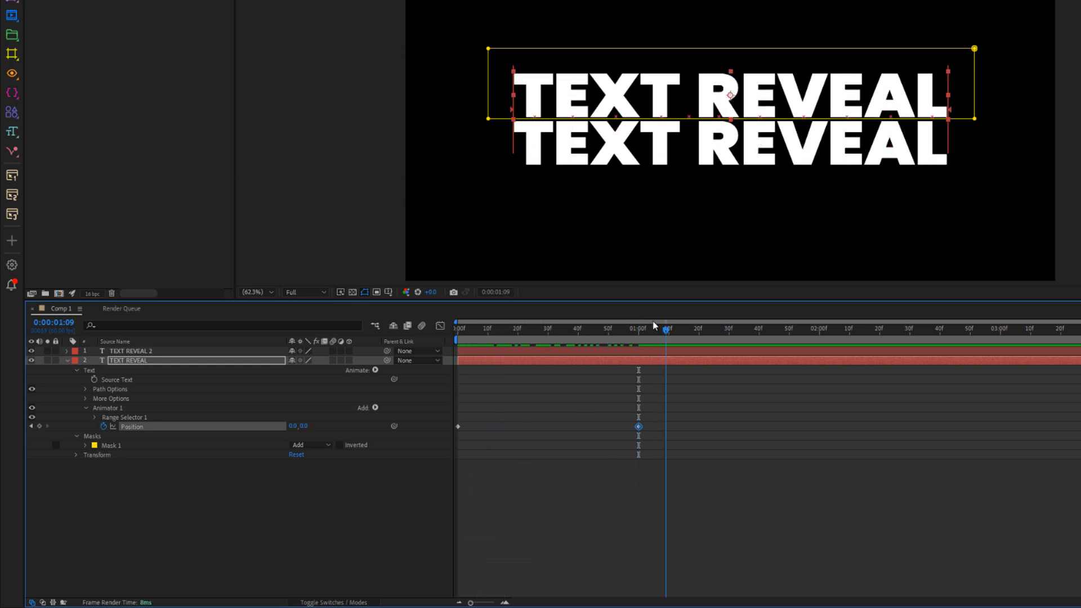
{"action": "left_click_drag", "start_coordinate": [461, 330], "coordinate": [640, 330]}
Keyframe TEXT REVEAL 2's animator Position at 0s with a 1292-pixel rightward X offset
{"action": "left_click", "coordinate": [68, 361]}
{"action": "left_click_drag", "start_coordinate": [594, 329], "coordinate": [459, 329]}
{"action": "left_click_drag", "start_coordinate": [291, 418], "coordinate": [507, 432]}
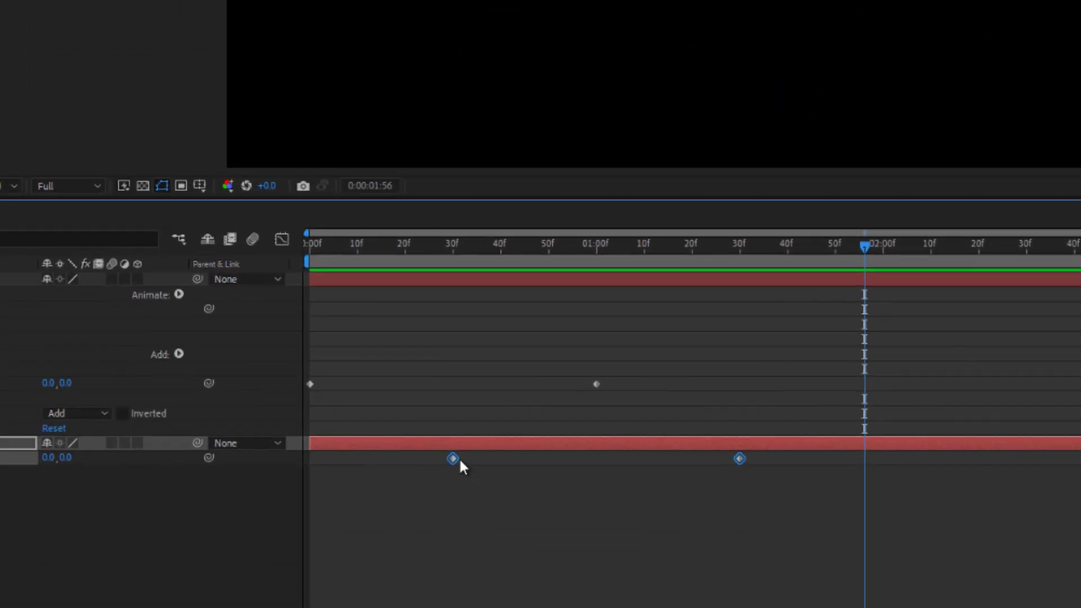
Apply Easy Ease to all the Position keyframes on both layers
{"action": "right_click", "coordinate": [548, 464]}
{"action": "left_click", "coordinate": [734, 522]}
{"action": "left_click_drag", "start_coordinate": [678, 335], "coordinate": [246, 394]}
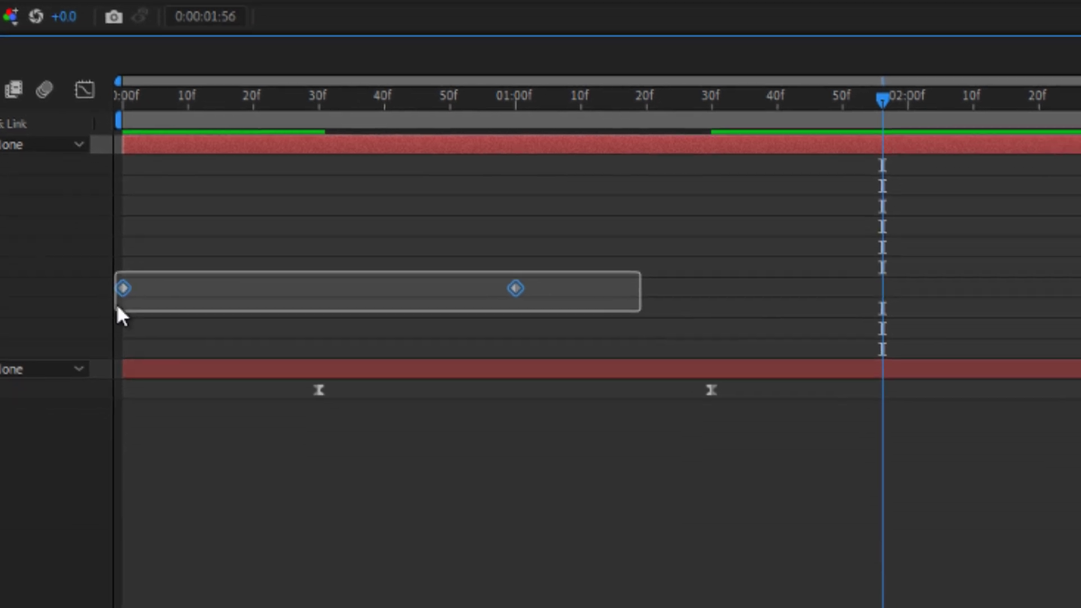
{"action": "right_click", "coordinate": [124, 289]}
{"action": "mouse_move", "coordinate": [171, 563]}
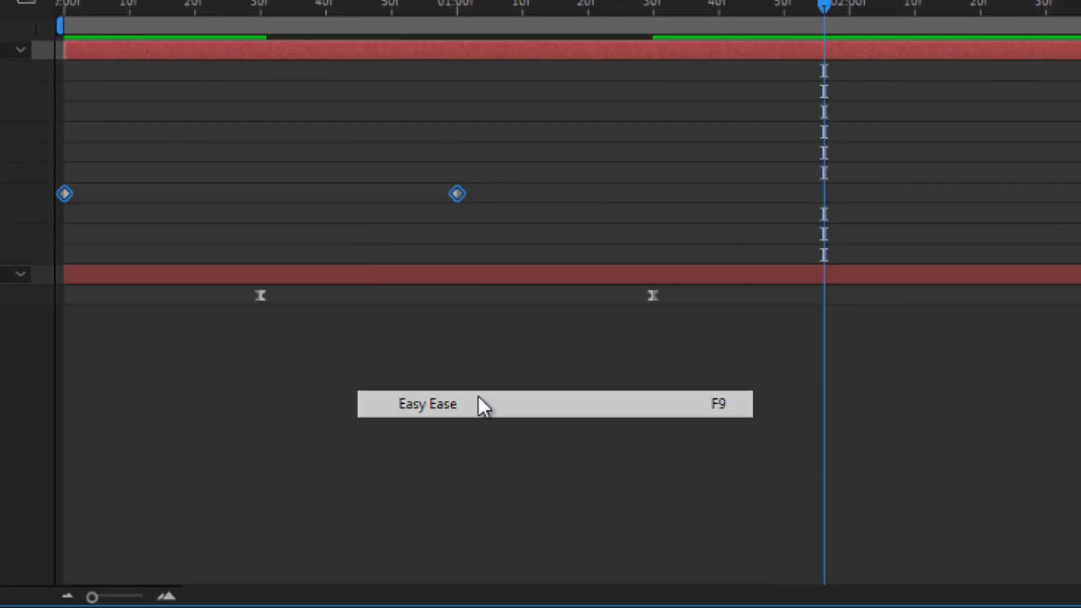
{"action": "left_click", "coordinate": [477, 404]}
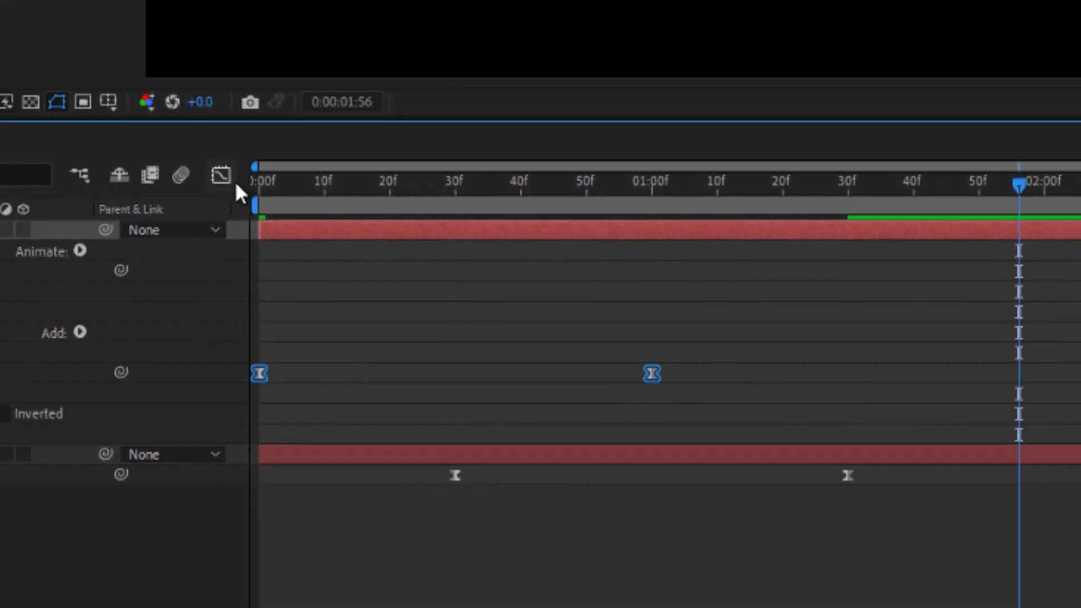
In the Graph Editor, pull the influence handles so the speed curve forms a steep peak
{"action": "left_click", "coordinate": [221, 175]}
{"action": "mouse_move", "coordinate": [591, 520]}
{"action": "left_mouse_down"}
{"action": "mouse_move", "coordinate": [571, 547]}
{"action": "mouse_move", "coordinate": [355, 399]}
{"action": "left_mouse_up"}
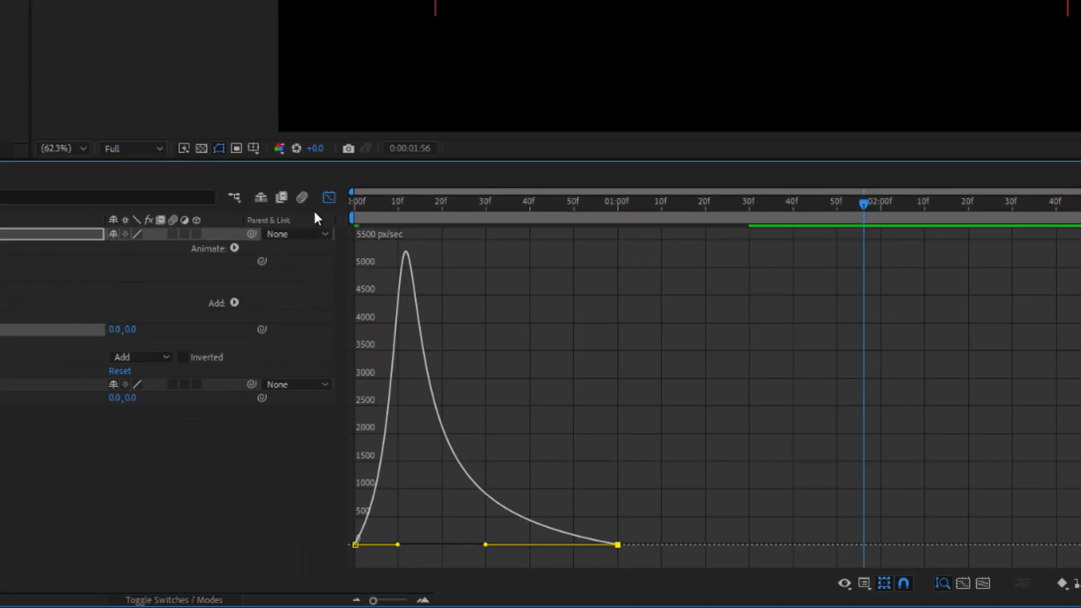
{"action": "left_click", "coordinate": [330, 198]}
{"action": "left_click_drag", "start_coordinate": [777, 414], "coordinate": [453, 401]}
{"action": "left_click", "coordinate": [329, 198]}
{"action": "mouse_move", "coordinate": [727, 537]}
{"action": "left_mouse_down"}
{"action": "mouse_move", "coordinate": [803, 553]}
{"action": "mouse_move", "coordinate": [616, 547]}
{"action": "left_mouse_up"}
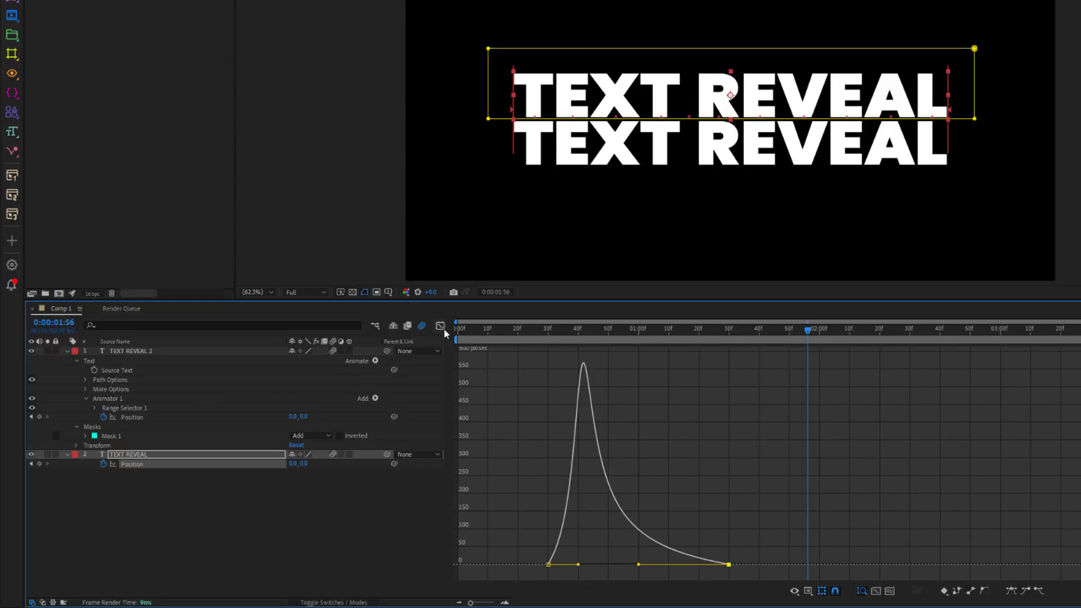
Leave the Graph Editor and move the time indicator back to 0:00:00
{"action": "left_click", "coordinate": [330, 198]}
{"action": "left_click_drag", "start_coordinate": [807, 328], "coordinate": [459, 330]}
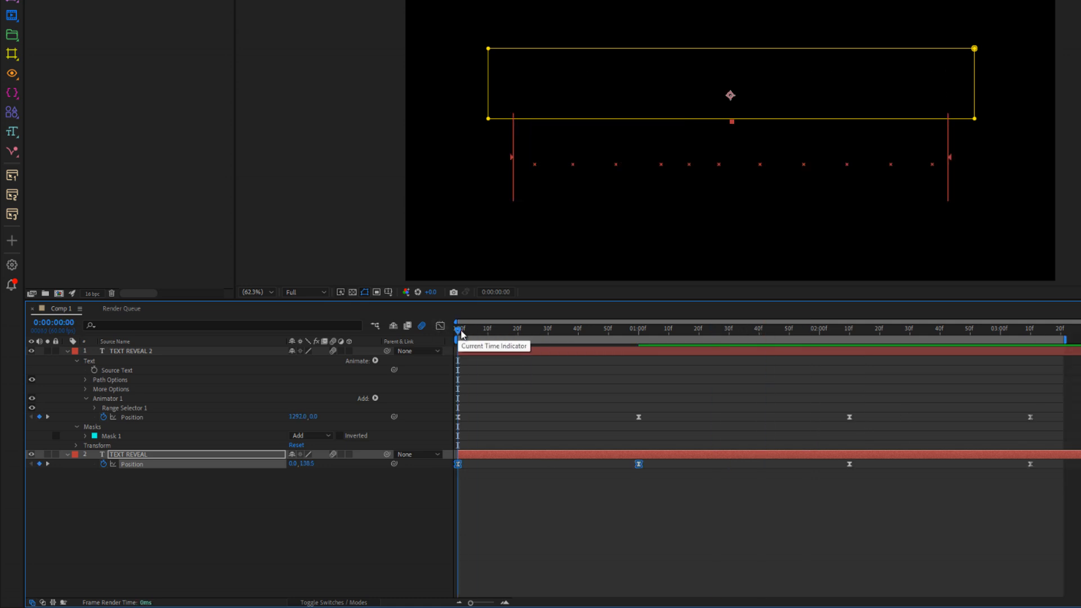